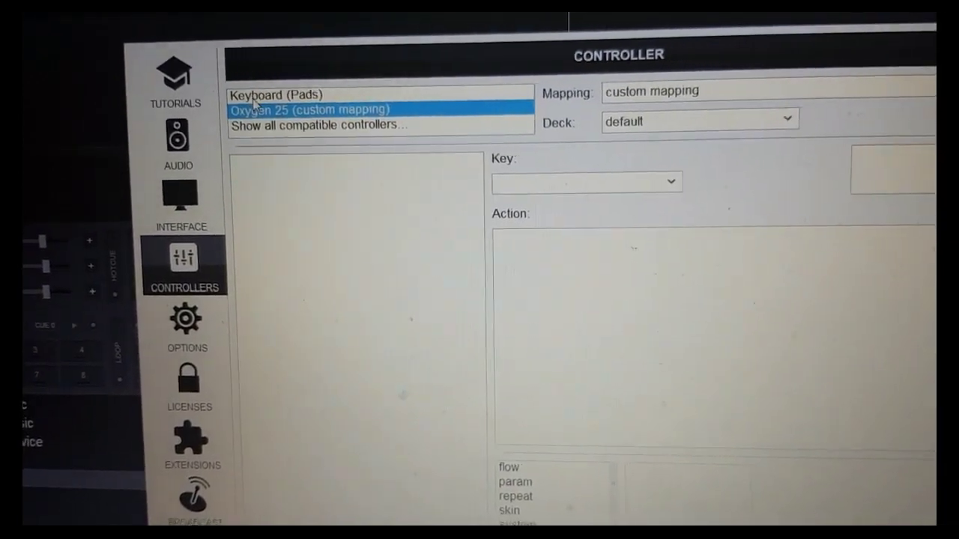
# - View the Keyboard (Pads) mapping, then return to the Oxygen 25 custom mapping
pyautogui.click(258, 92)
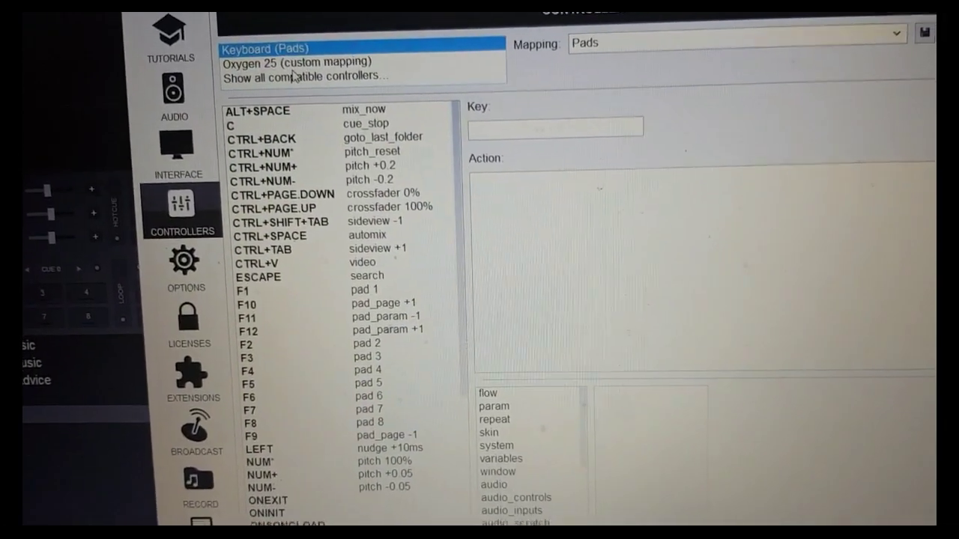
pyautogui.click(283, 60)
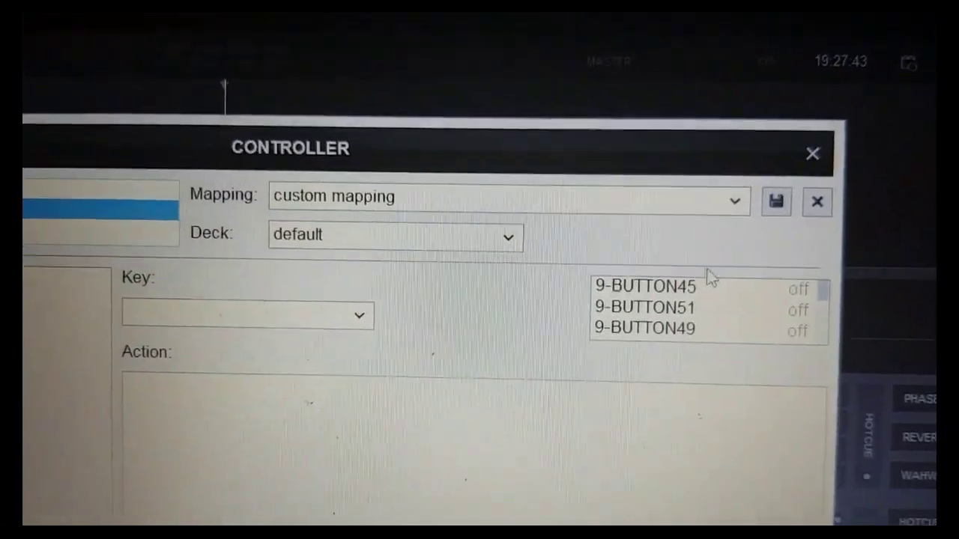
# - Load 9-BUTTON45 from the monitor list into the Key field
pyautogui.click(712, 294)
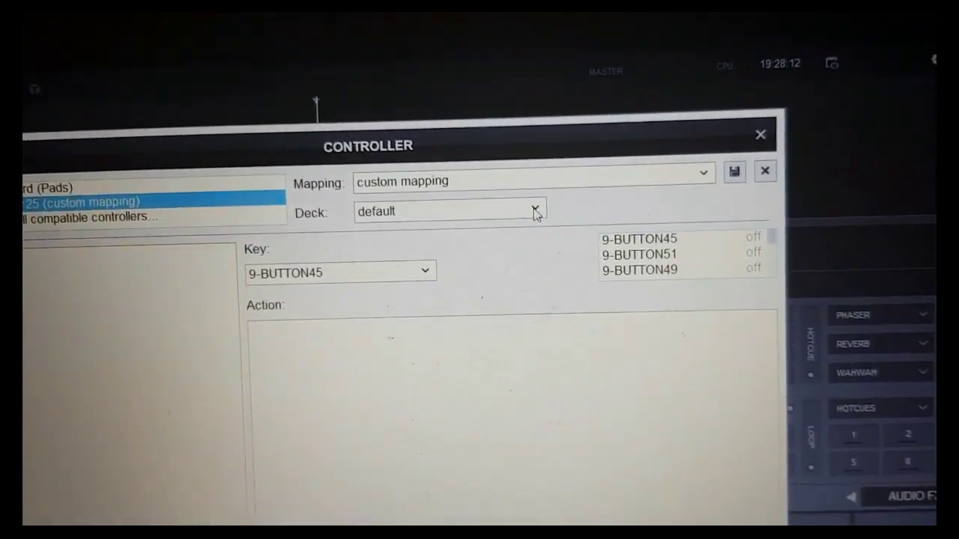
# - Target the right deck, map 15-ENCODER116 to stop, and select 15-ENCODER117
pyautogui.click(537, 213)
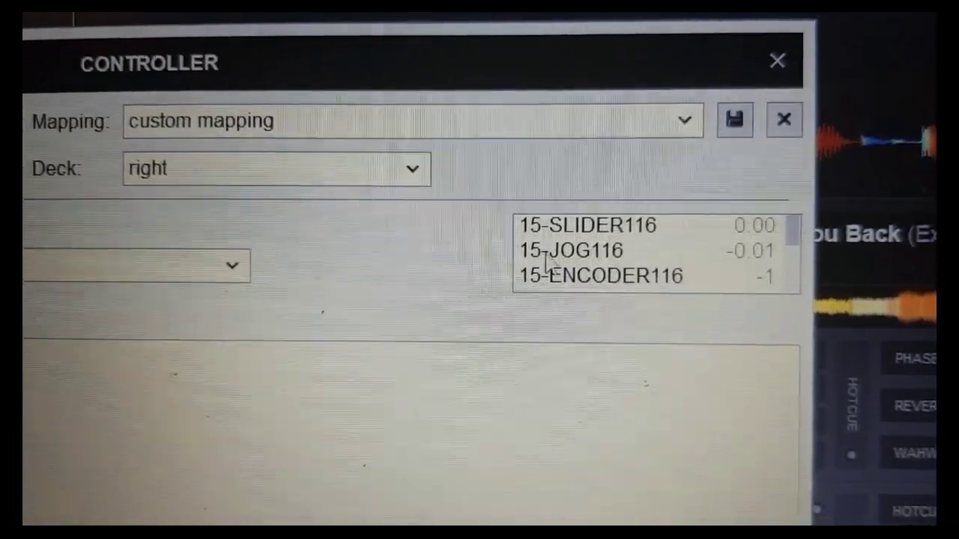
pyautogui.click(642, 277)
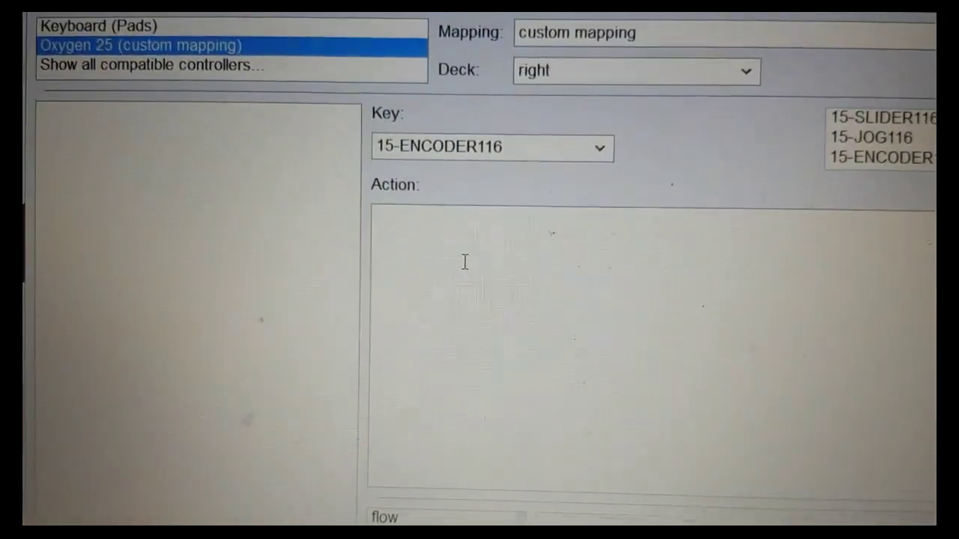
pyautogui.click(502, 286)
pyautogui.write('stop')
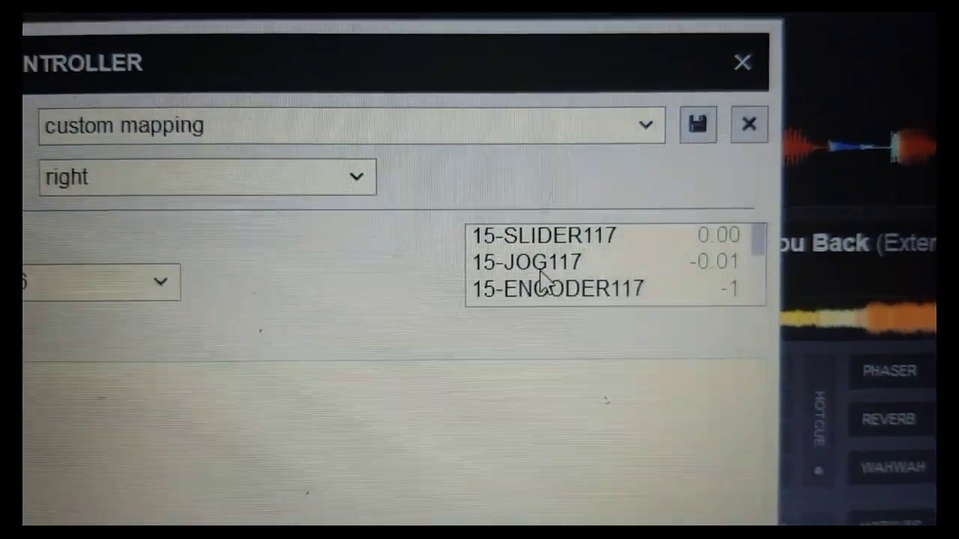
pyautogui.click(566, 255)
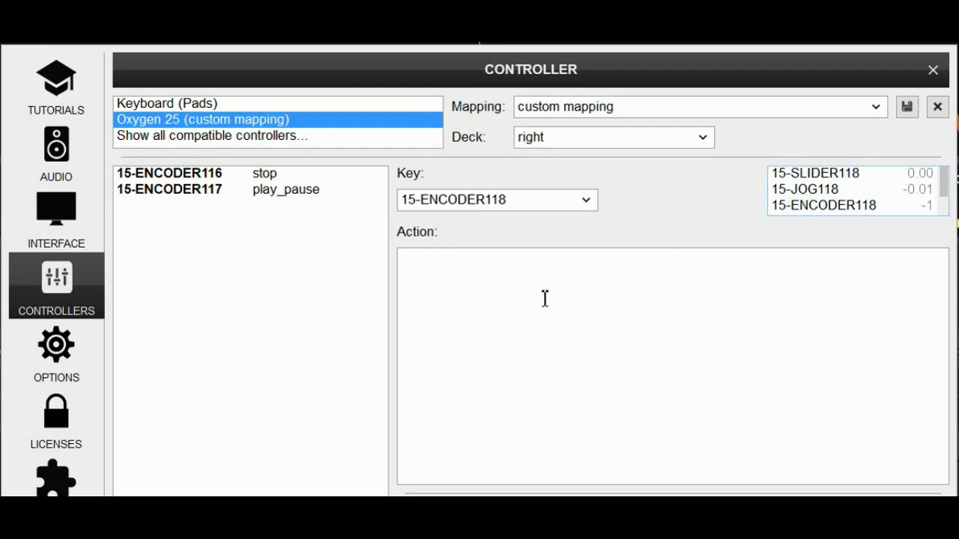
# - Enter smart_cue for 15-ENCODER118 and paste loop 1 onto 15-ENCODER113
pyautogui.write('smart_cue')
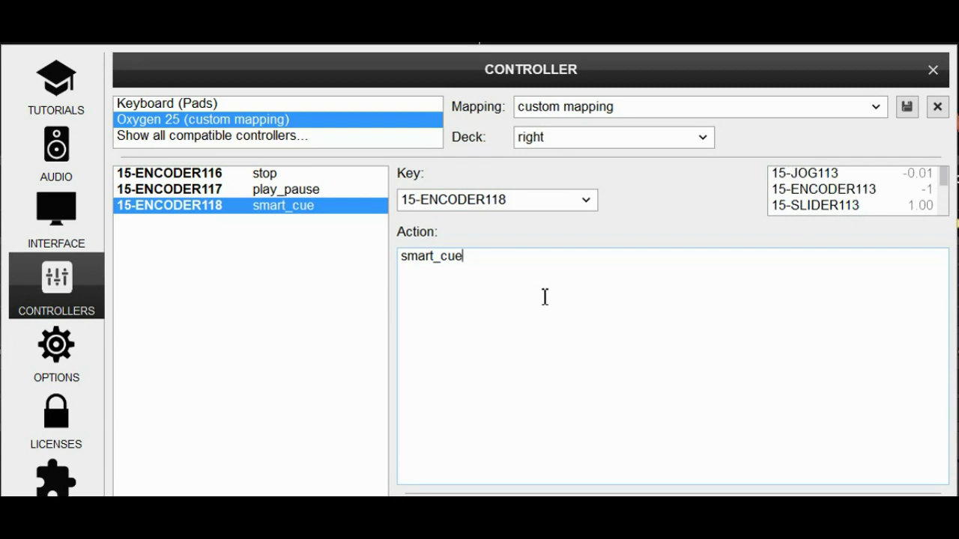
pyautogui.click(836, 216)
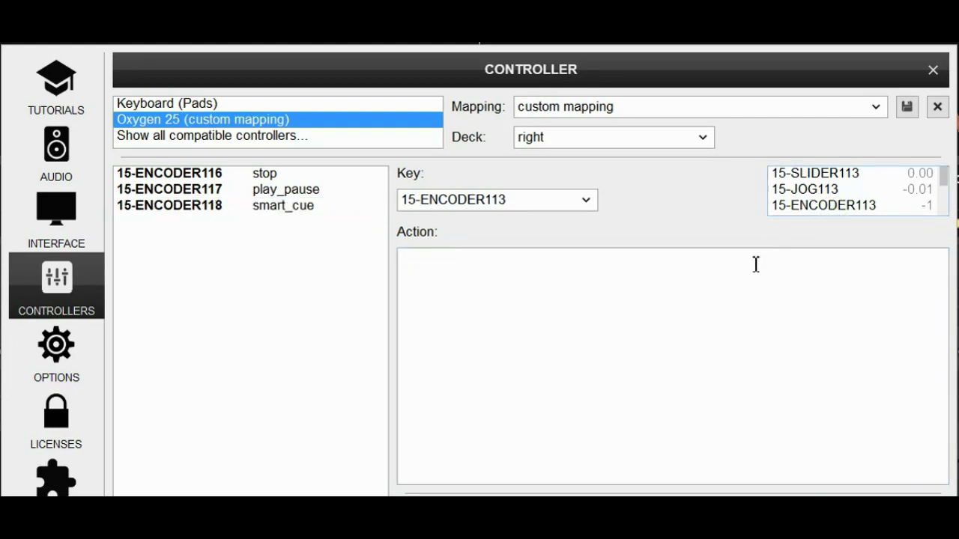
pyautogui.write('leftcross')
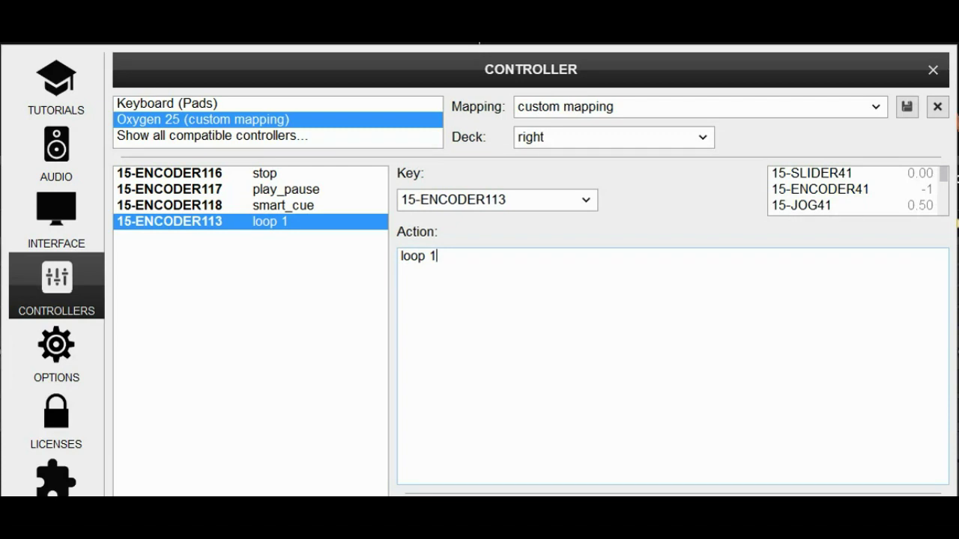
# - Map 15-SLIDER41 to master_volume
pyautogui.click(840, 178)
pyautogui.click(600, 306)
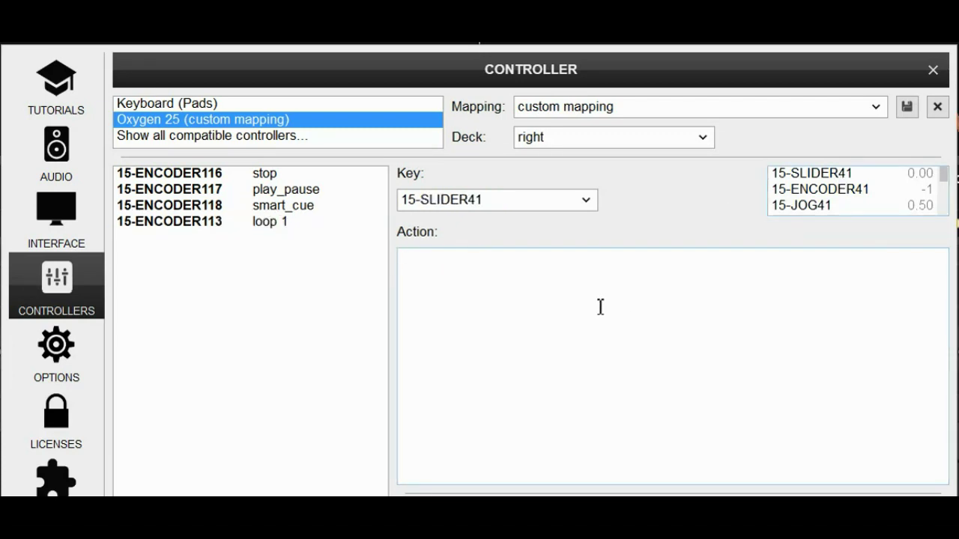
pyautogui.write('master')
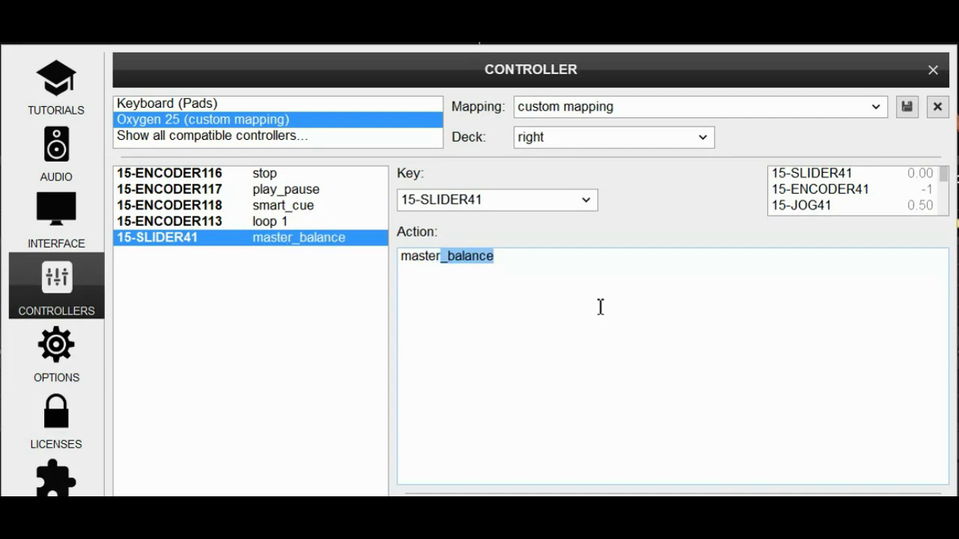
pyautogui.write('_volume')
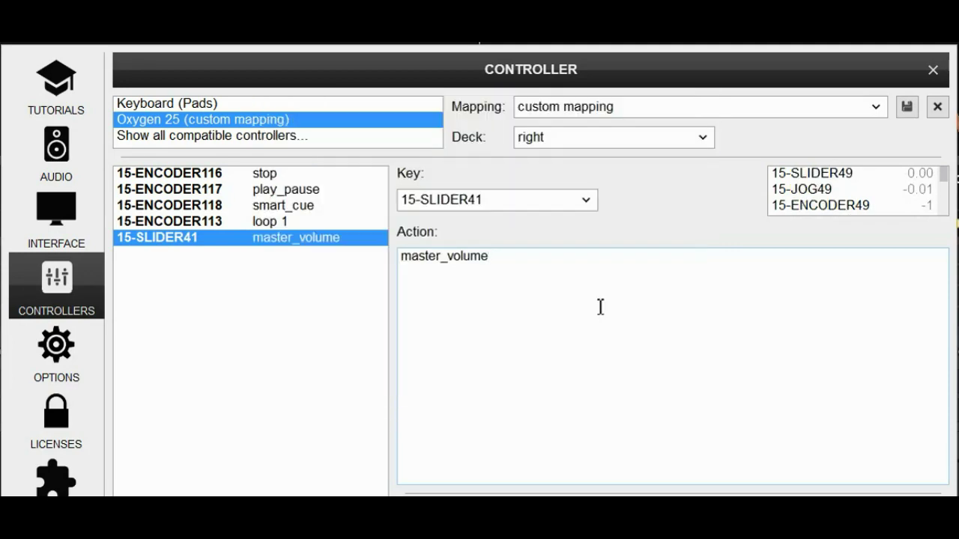
# - Paste toggle "keys_var" onto 15-ENCODER49 and give 9-BUTTON50 sampler_pad 1
pyautogui.click(853, 210)
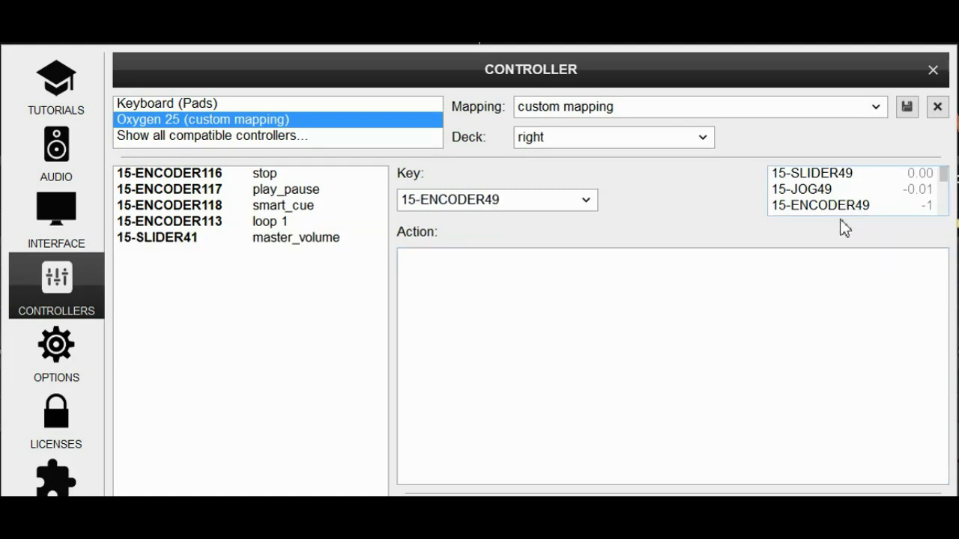
pyautogui.click(740, 289)
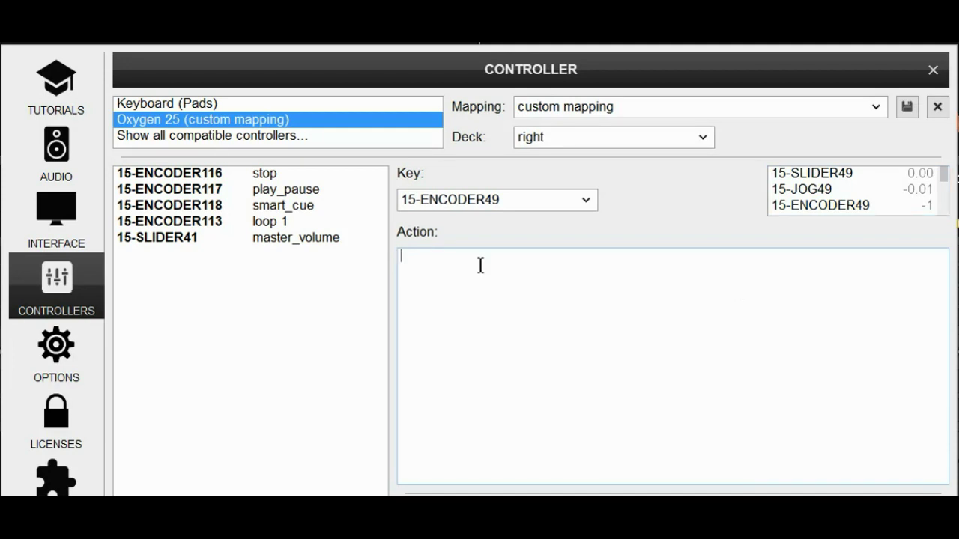
pyautogui.write('toggle "keys_var"')
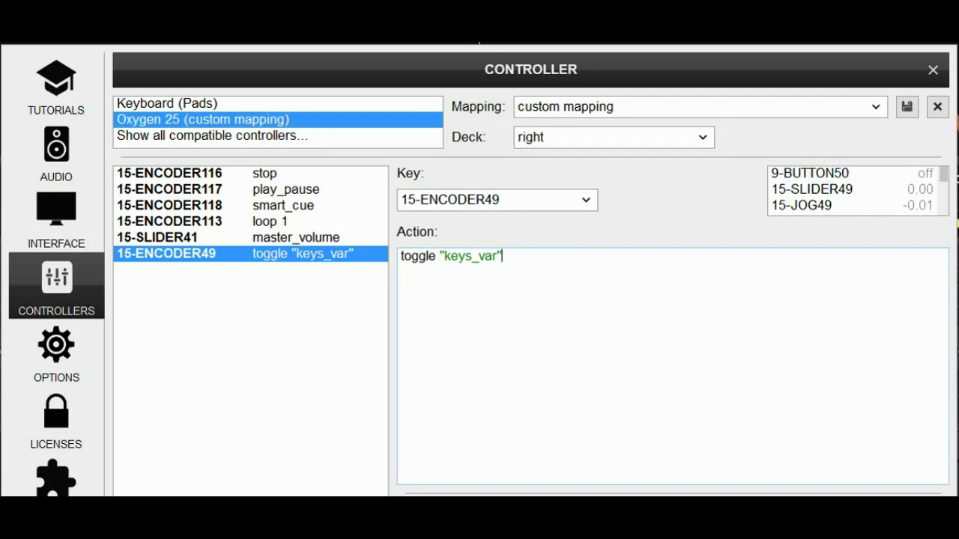
pyautogui.click(848, 173)
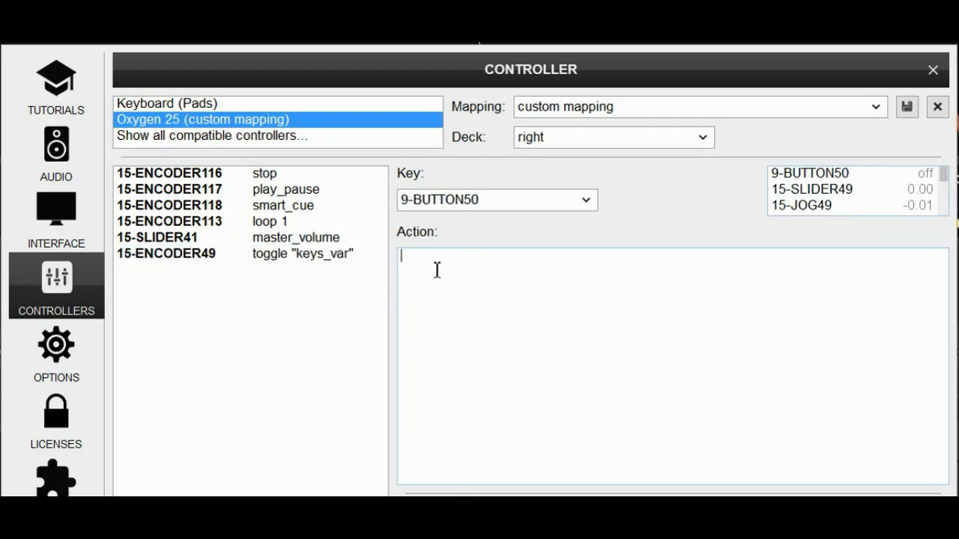
pyautogui.write('sampler_pad 1')
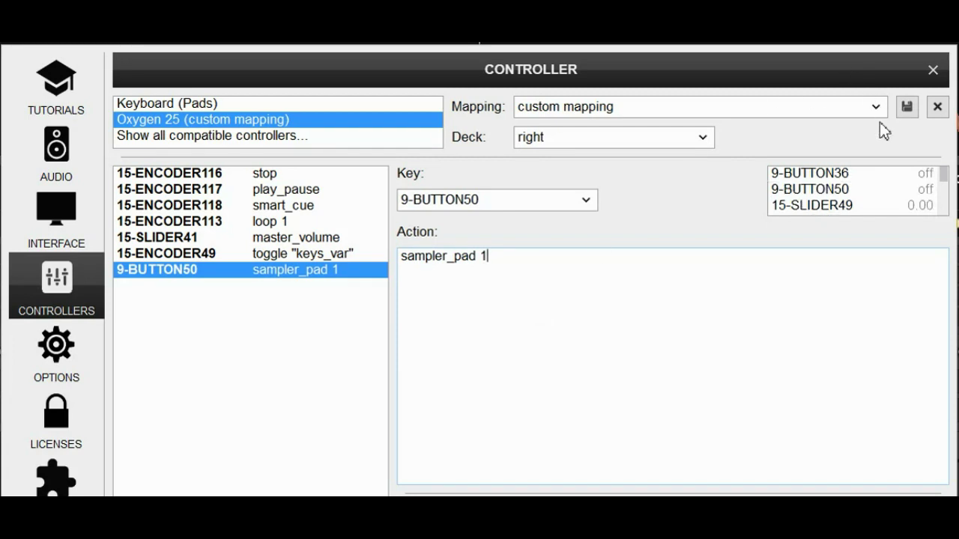
# - Give 9-BUTTON36 the action hot_cue 1 using the hot_cue autocompletion
pyautogui.click(852, 177)
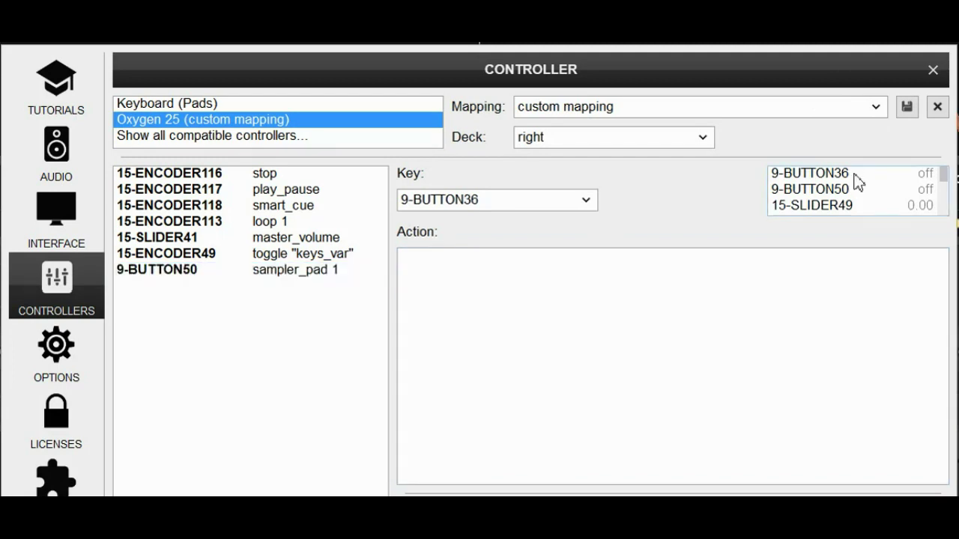
pyautogui.click(584, 288)
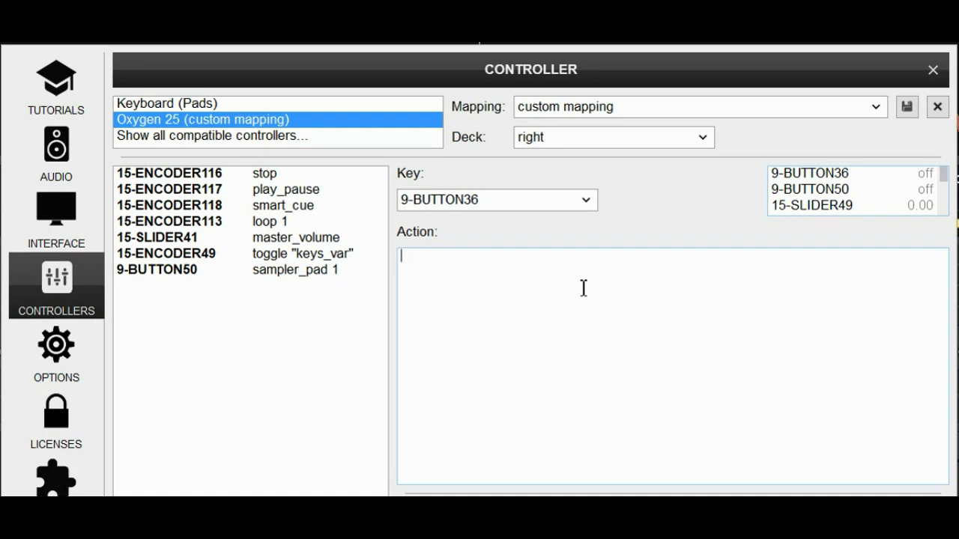
pyautogui.write('hot_cue')
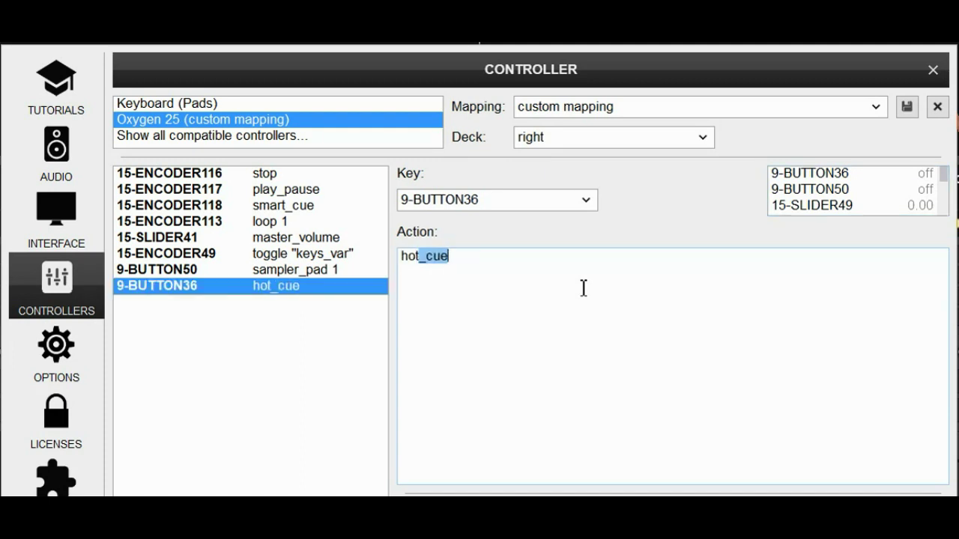
pyautogui.press('End')
pyautogui.write('1')
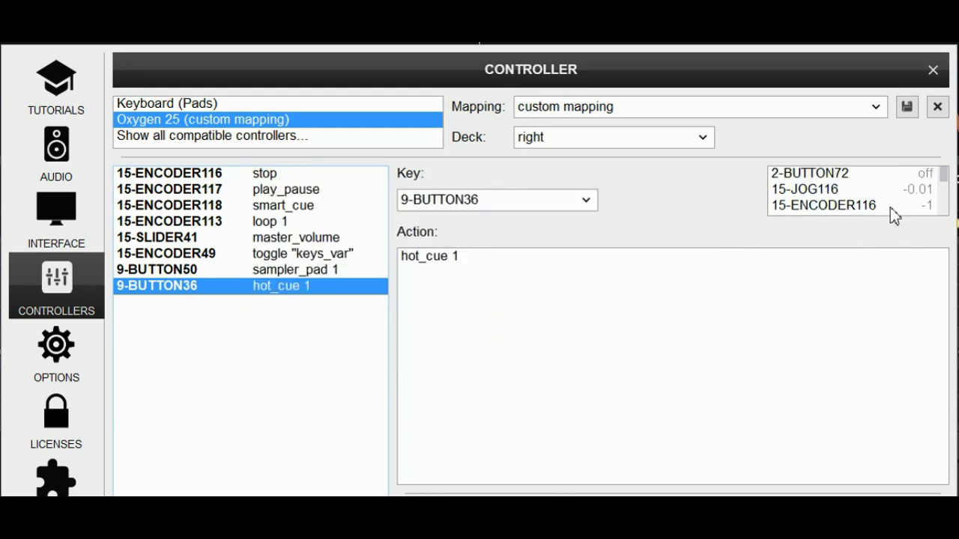
# - Select 2-BUTTON72 and enter key 0 as its action
pyautogui.click(851, 176)
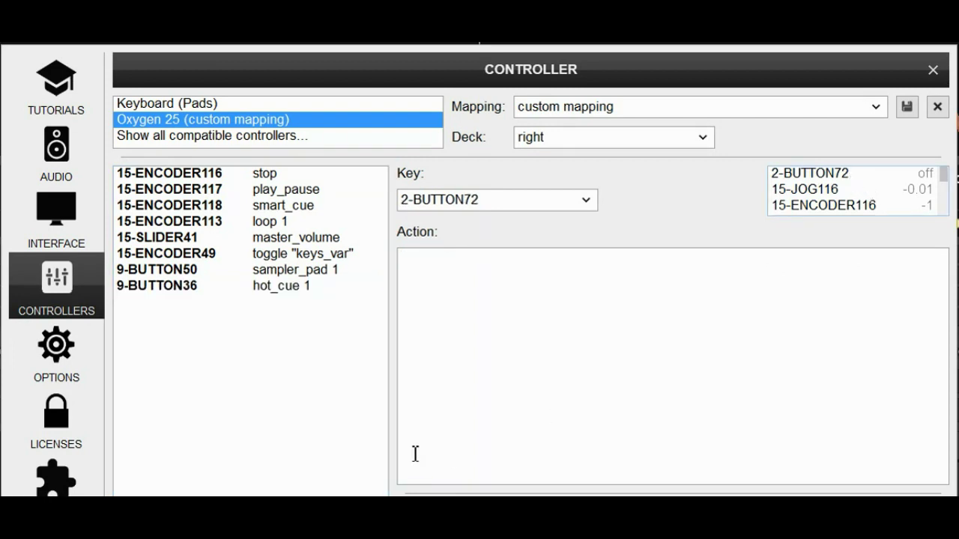
pyautogui.click(586, 326)
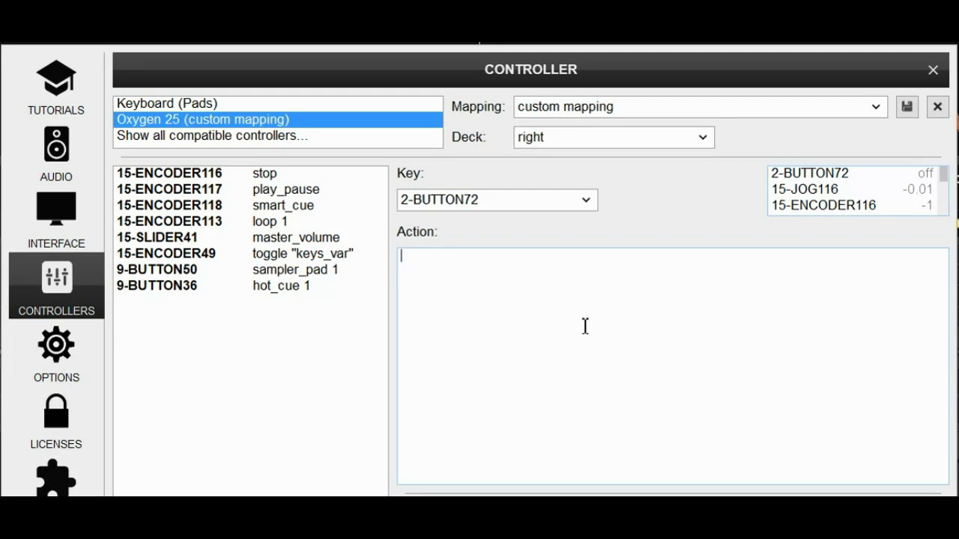
pyautogui.write('key 0')
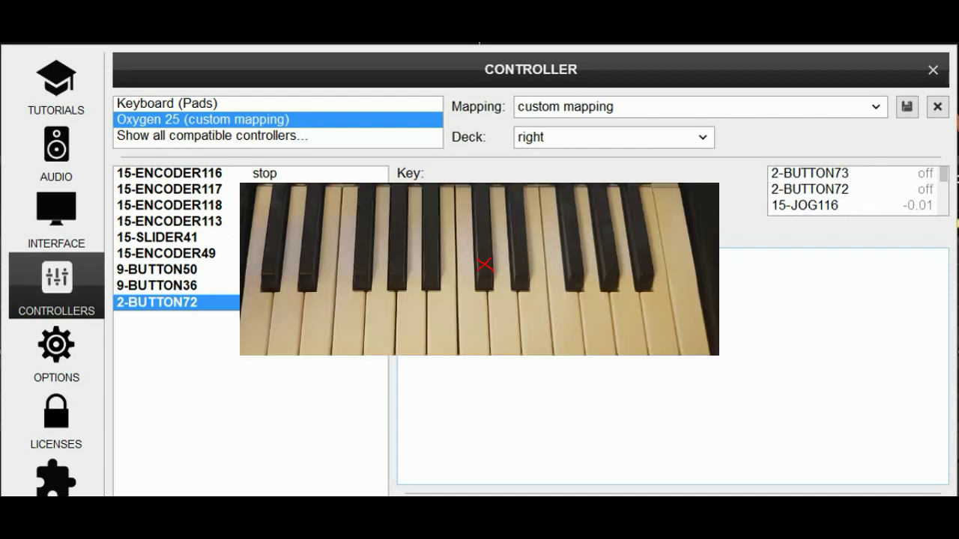
# - Select 2-BUTTON73 and enter key 1 as its action
pyautogui.click(860, 181)
pyautogui.click(645, 293)
pyautogui.write('k')
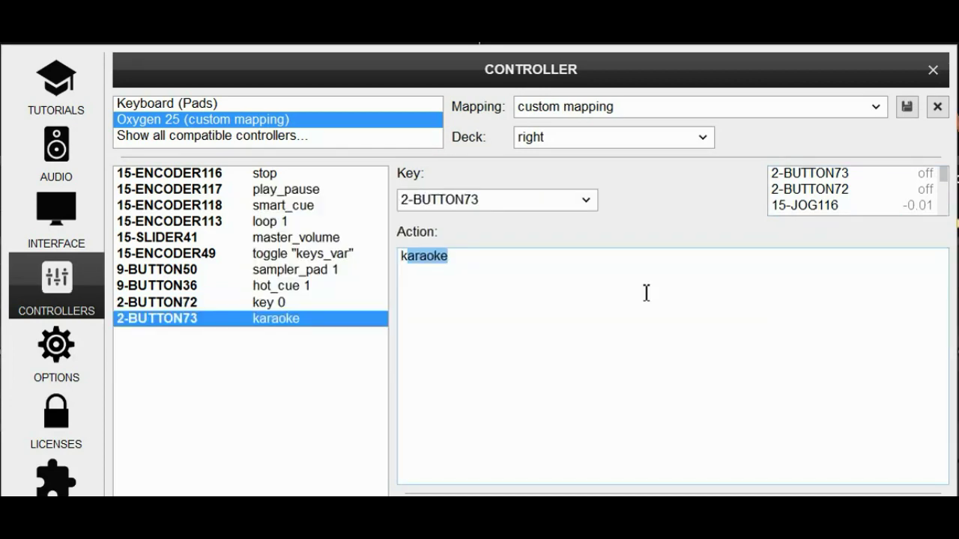
pyautogui.write('ey 1')
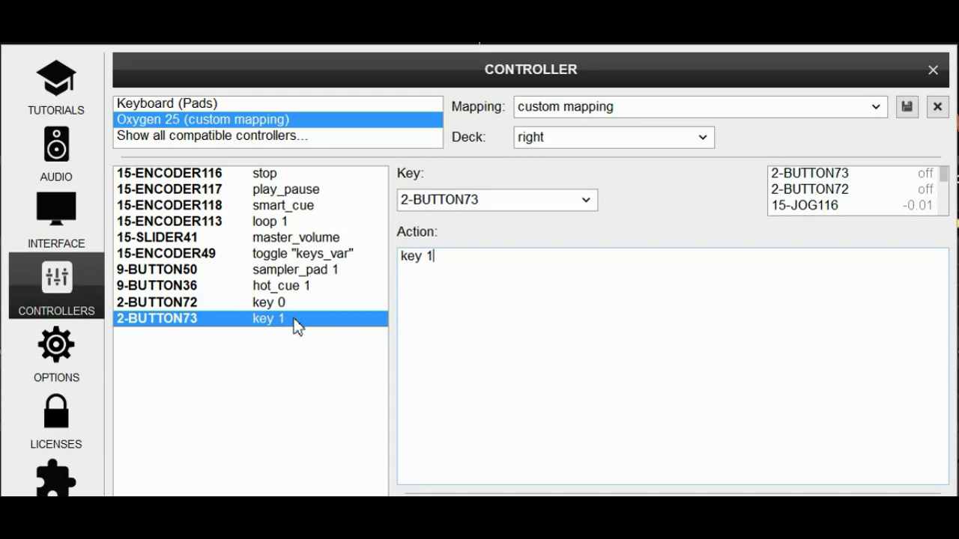
# - Append & var "keys_var" ? hot_cue after key 0 in 2-BUTTON72's action
pyautogui.click(192, 303)
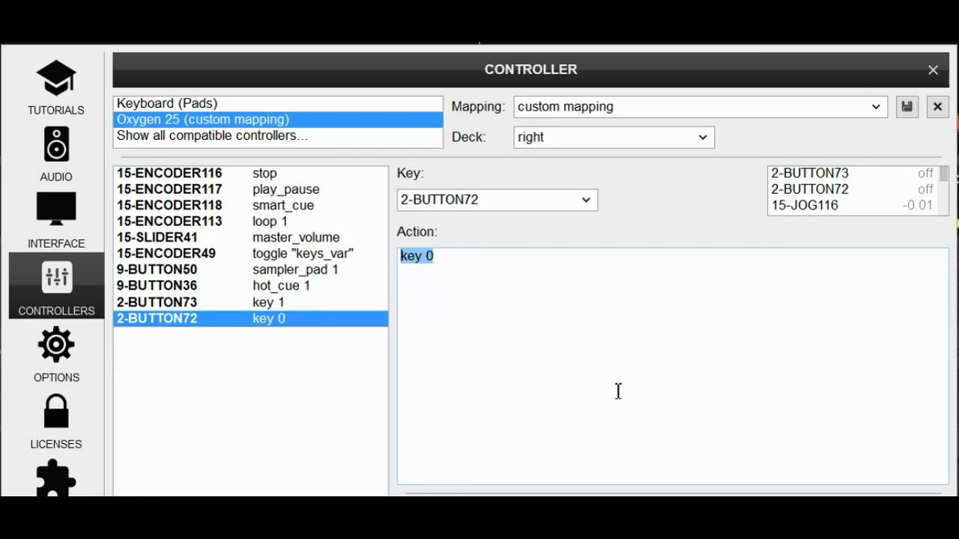
pyautogui.write('key 0 & var "keys_var" ? hot_cue')
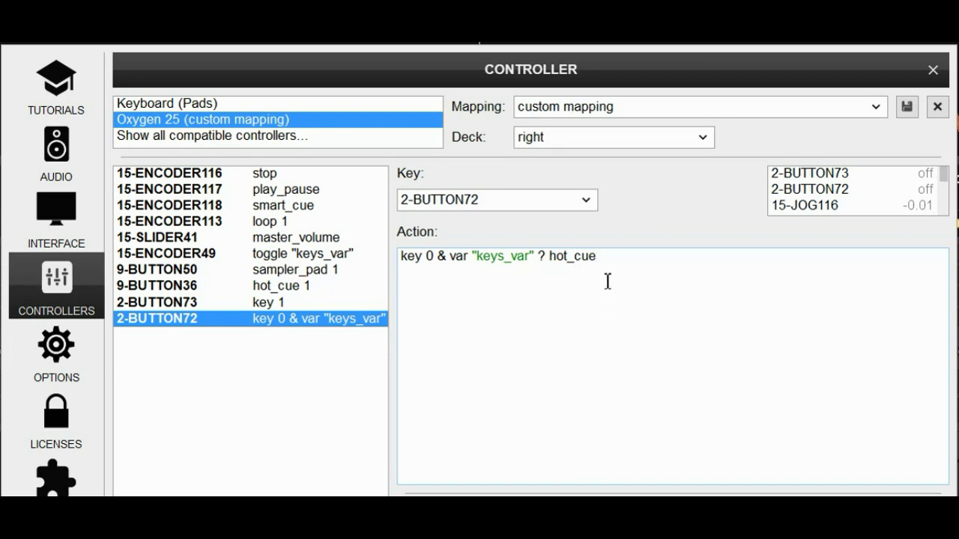
pyautogui.moveTo(596, 256); pyautogui.dragTo(550, 259)
pyautogui.click(638, 265)
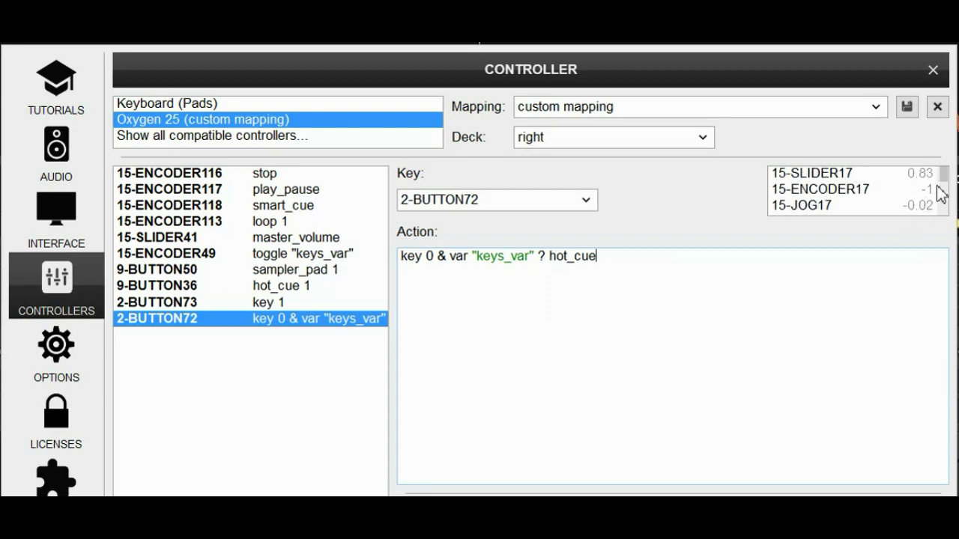
# - Paste filter_selectcolorfx 'cut' & filter_activate 1 & filter as 15-SLIDER17's action
pyautogui.click(847, 174)
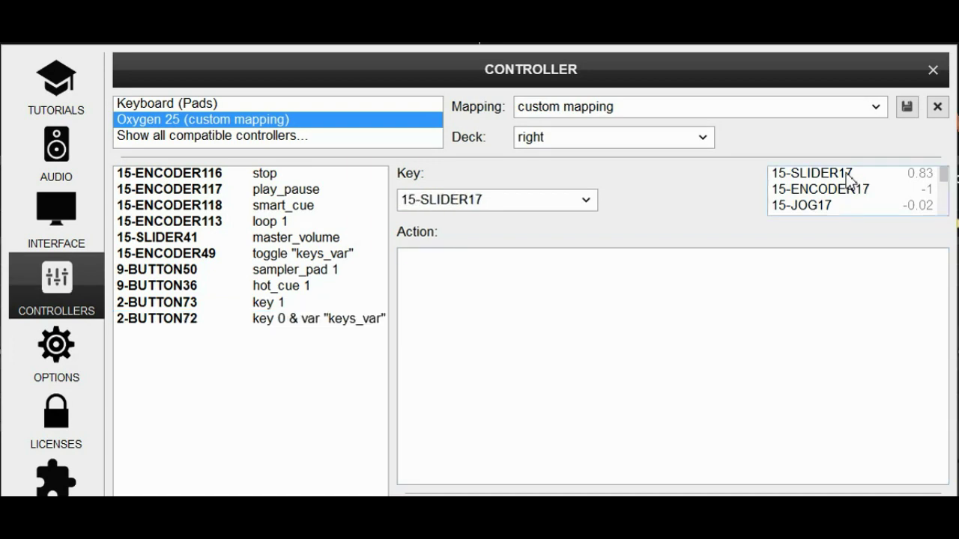
pyautogui.click(561, 278)
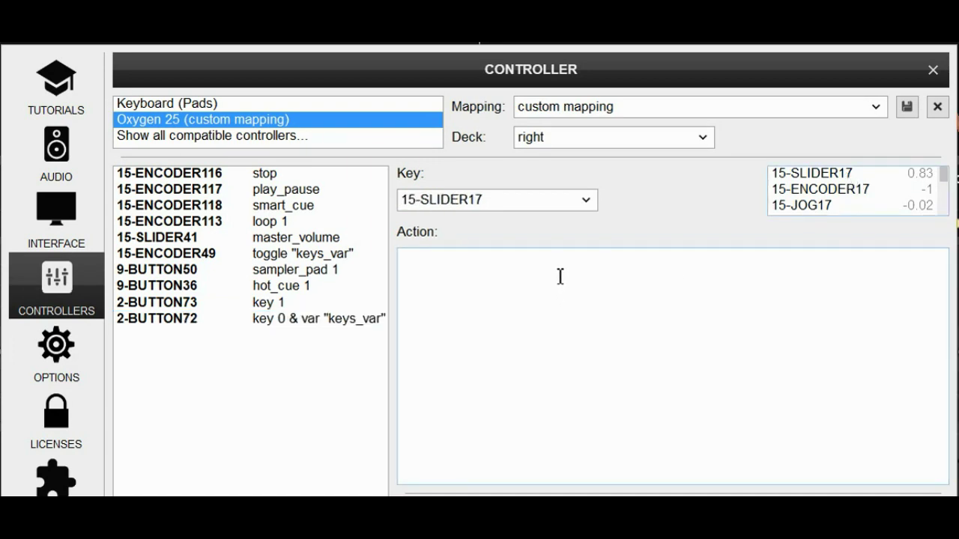
pyautogui.write("filter_selectcolorfx 'cut' & filter_activate 1 & filter")
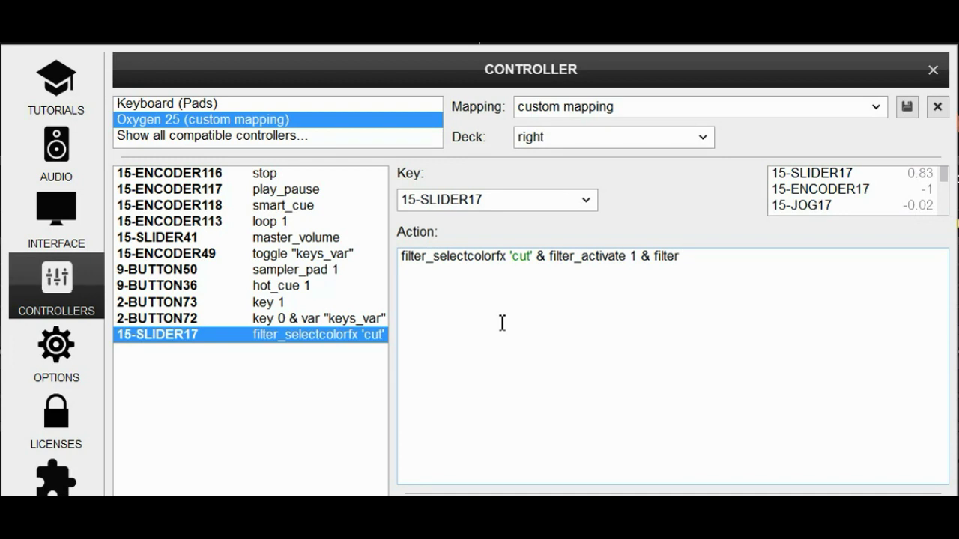
# - Highlight each part of the 15-SLIDER17 action in turn to explain it
pyautogui.click(541, 263)
pyautogui.hotkey('shift', 'Home')
pyautogui.click(547, 272)
pyautogui.doubleClick(567, 263)
pyautogui.hotkey('ctrl', 'shift', 'Right')
pyautogui.hotkey('ctrl', 'shift', 'Right')
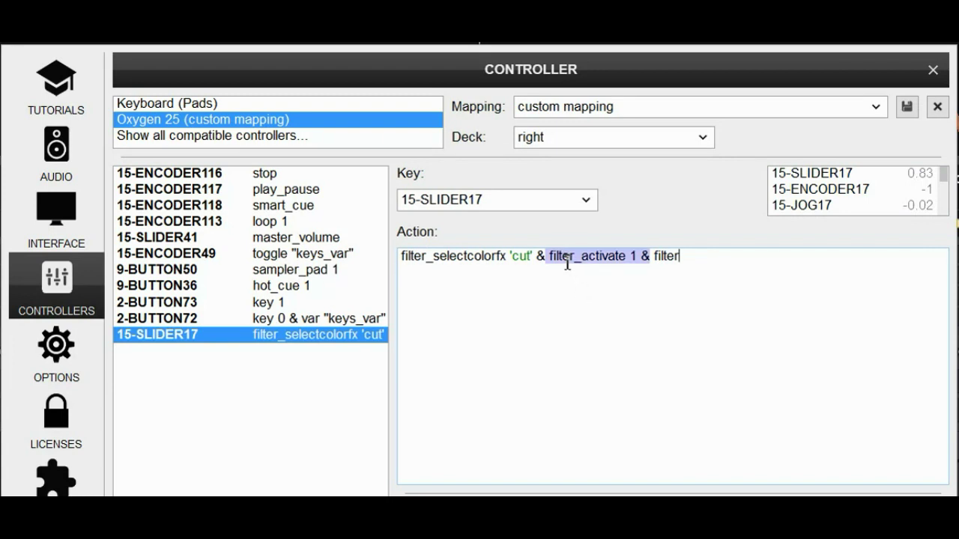
pyautogui.click(567, 264)
pyautogui.doubleClick(677, 255)
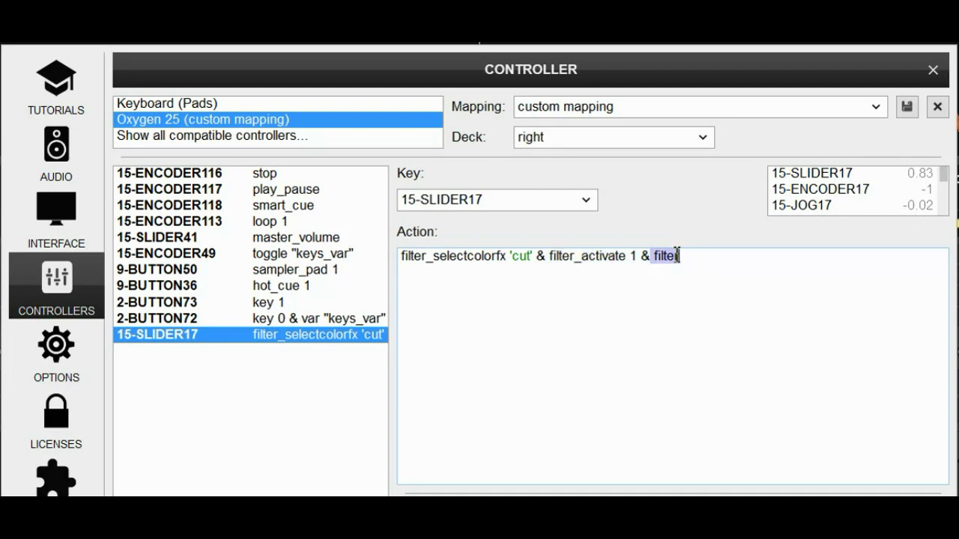
pyautogui.click(678, 256)
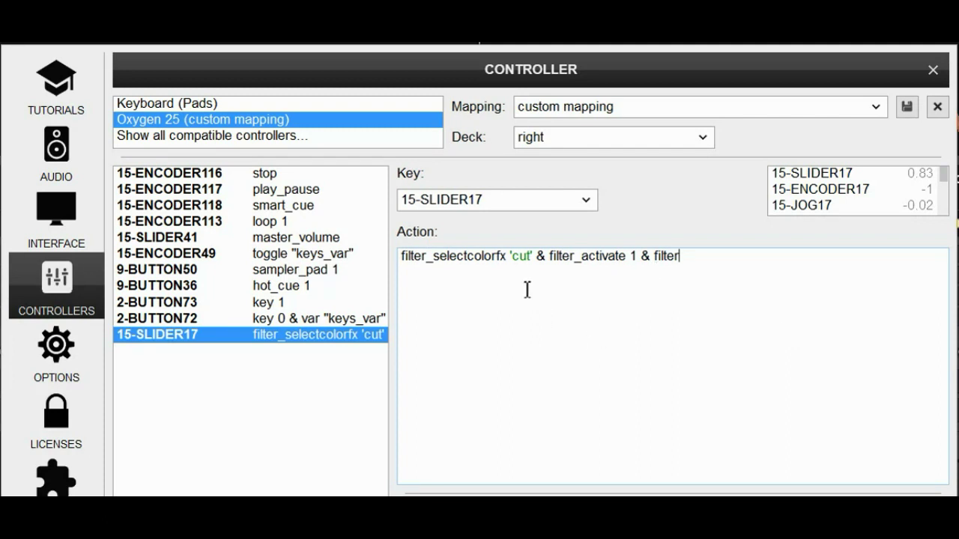
pyautogui.doubleClick(520, 257)
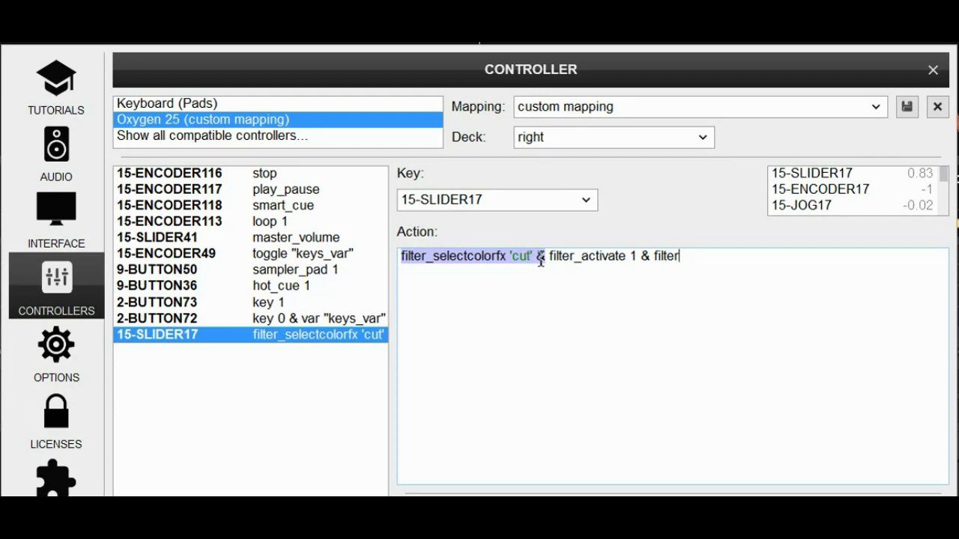
pyautogui.click(527, 434)
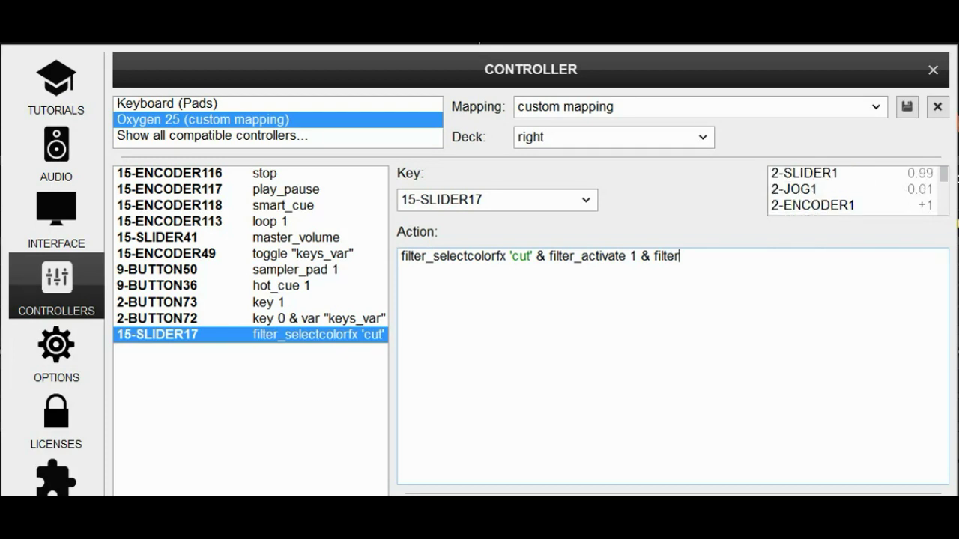
# - Assign the filter action to 2-SLIDER1 and select 2-PITCH as the next control
pyautogui.click(820, 179)
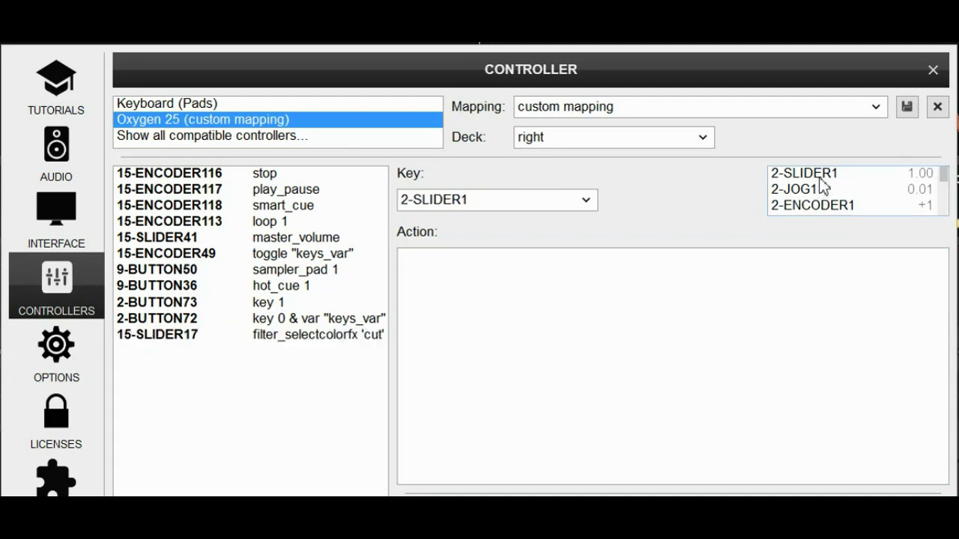
pyautogui.click(640, 292)
pyautogui.write('filter')
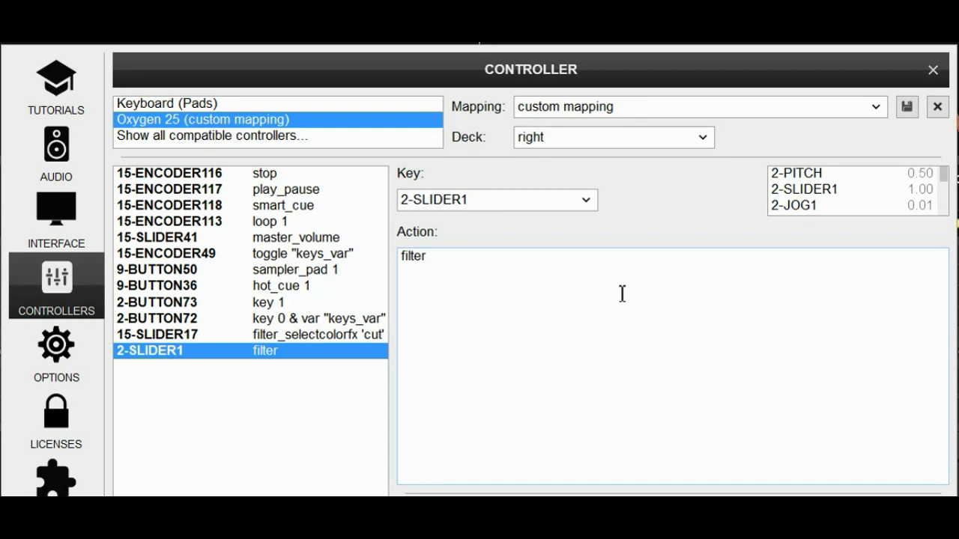
pyautogui.click(830, 182)
pyautogui.click(830, 175)
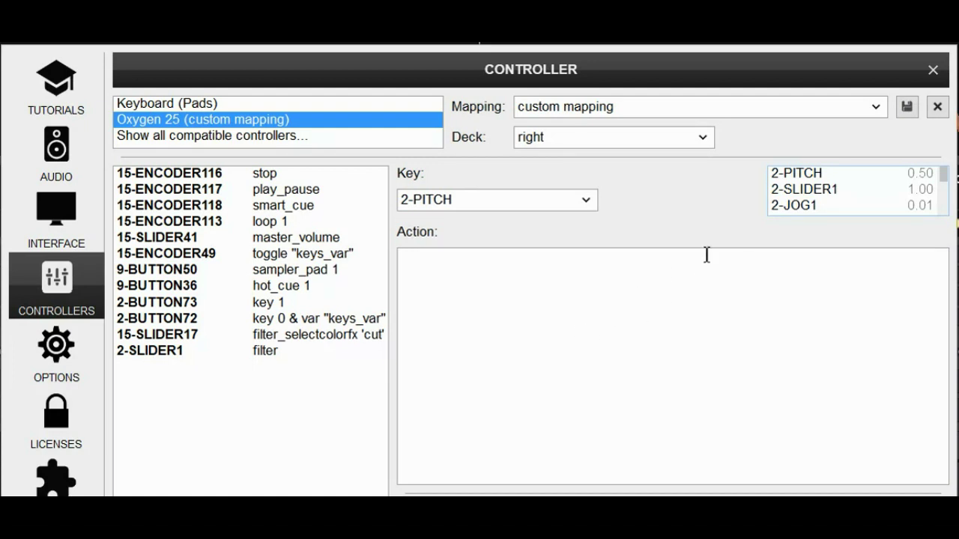
# - Give 2-PITCH the action 'pitch_range 100% & pitch'
pyautogui.click(597, 263)
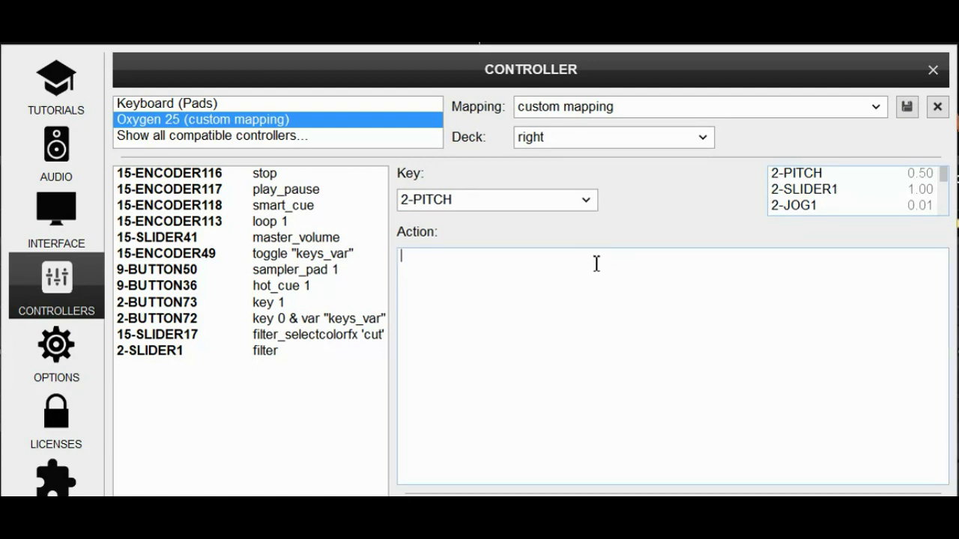
pyautogui.hotkey('ctrl', 'v')
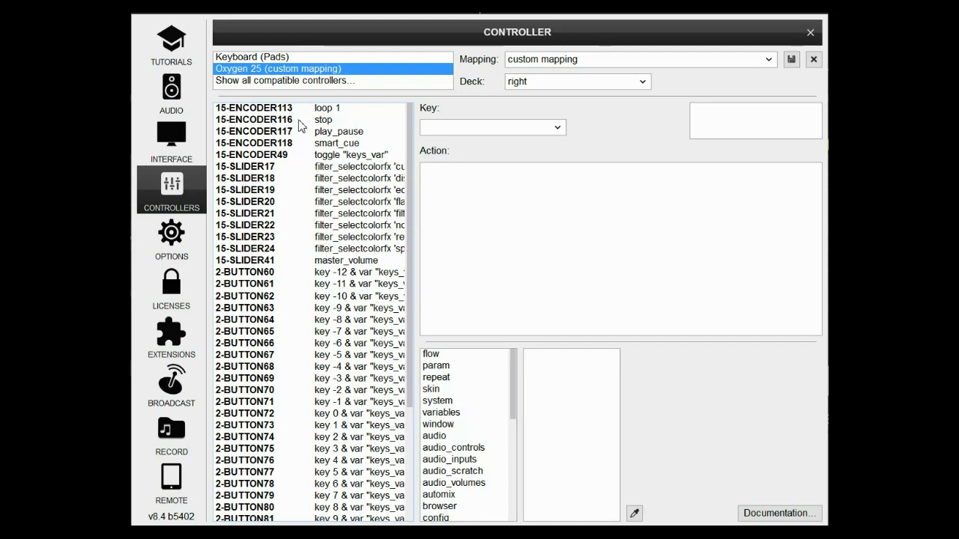
# - Review the flanger, filter, noise, reverb, echo and master volume slider mappings down the list
pyautogui.click(347, 205)
pyautogui.click(342, 214)
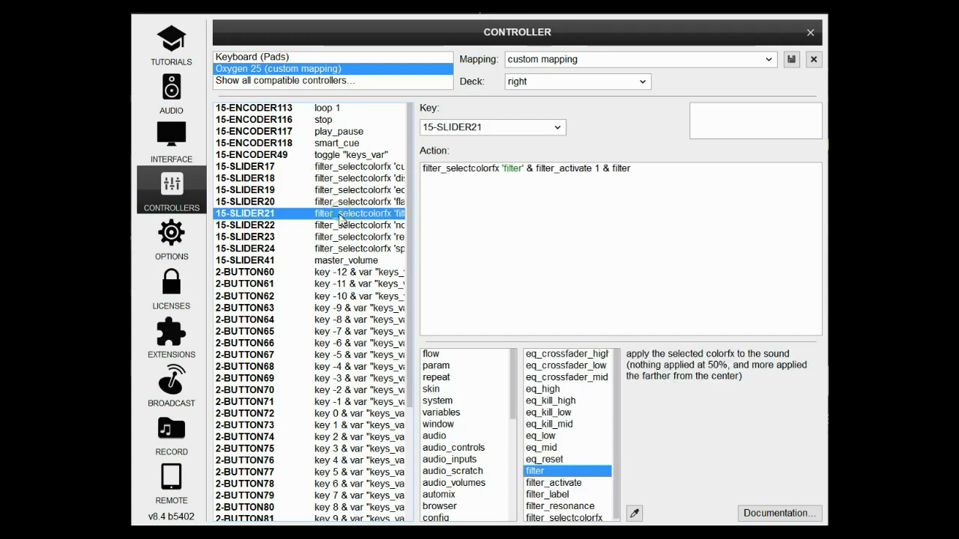
pyautogui.click(331, 226)
pyautogui.click(324, 237)
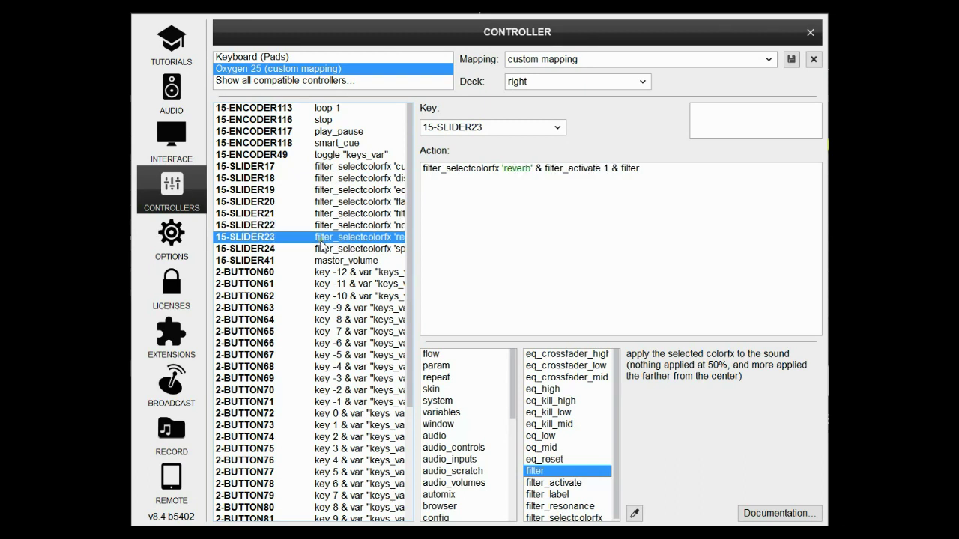
pyautogui.click(332, 192)
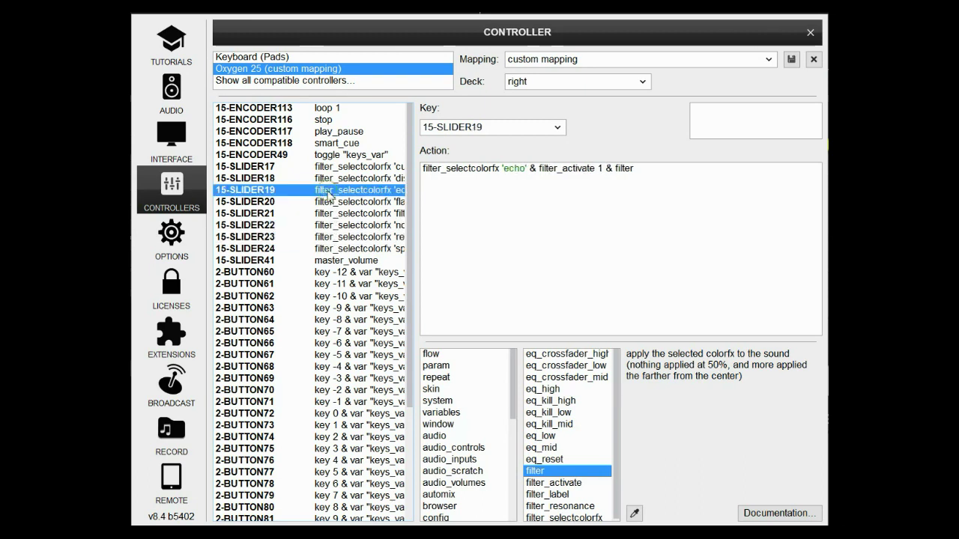
pyautogui.click(370, 261)
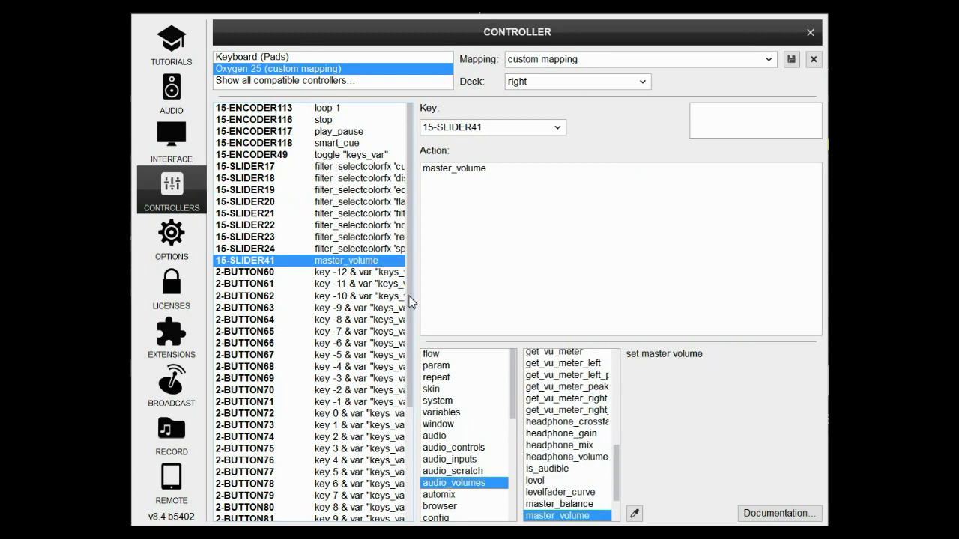
pyautogui.moveTo(411, 304); pyautogui.dragTo(412, 431)
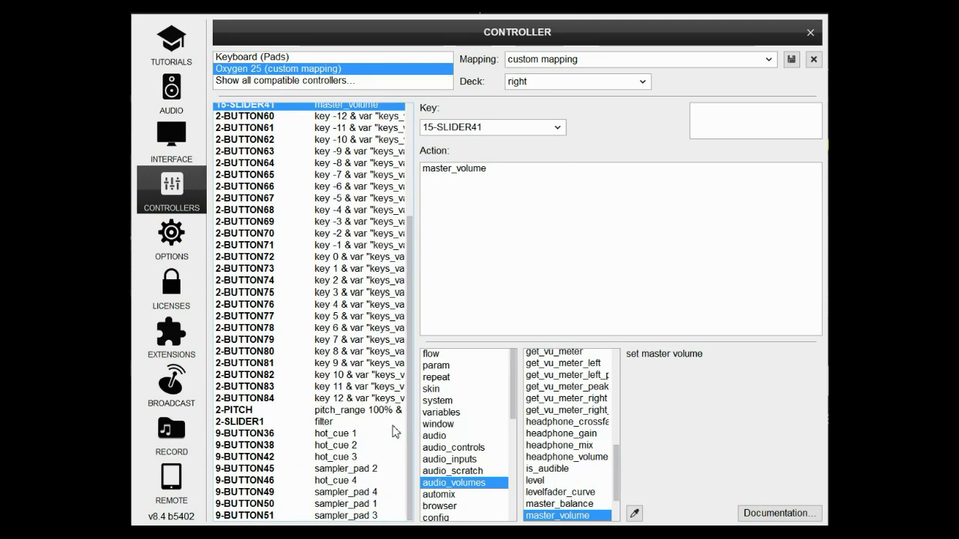